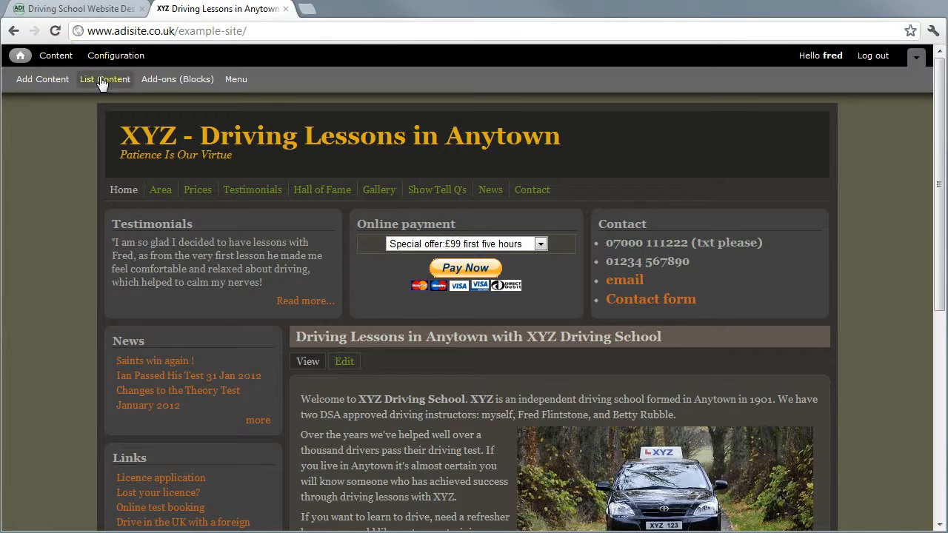
Open the Show Me, Tell Me questions page for editing and place the cursor before the first Examiner bullet in the body.
click(436, 192)
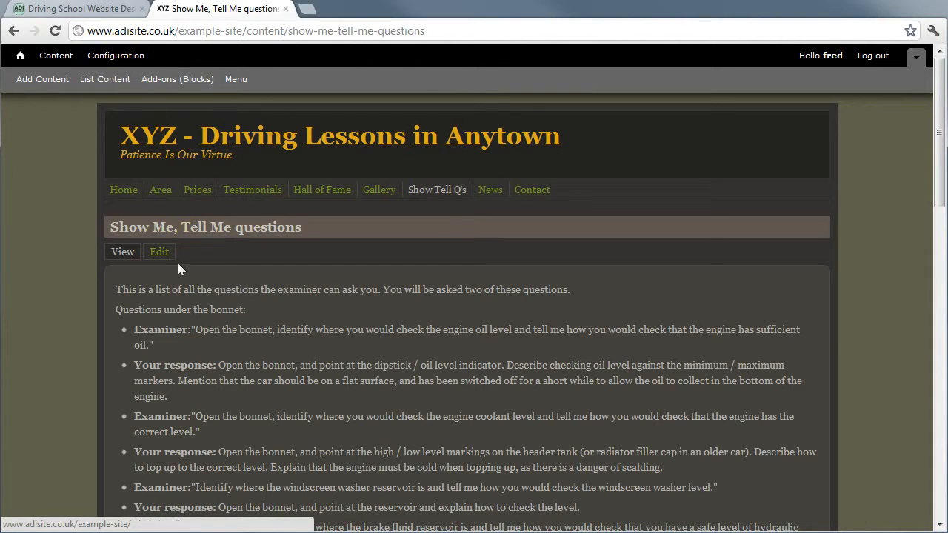
click(160, 254)
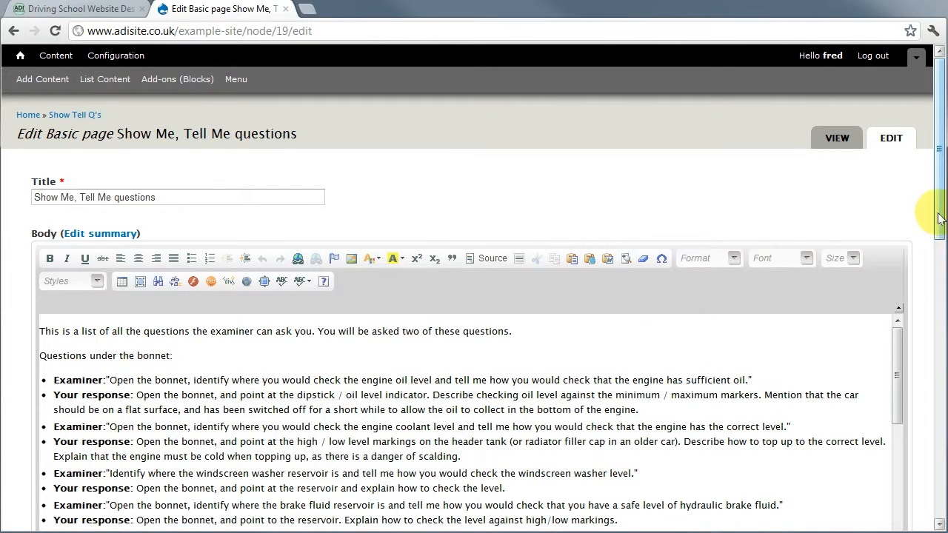
drag(938, 219, 946, 260)
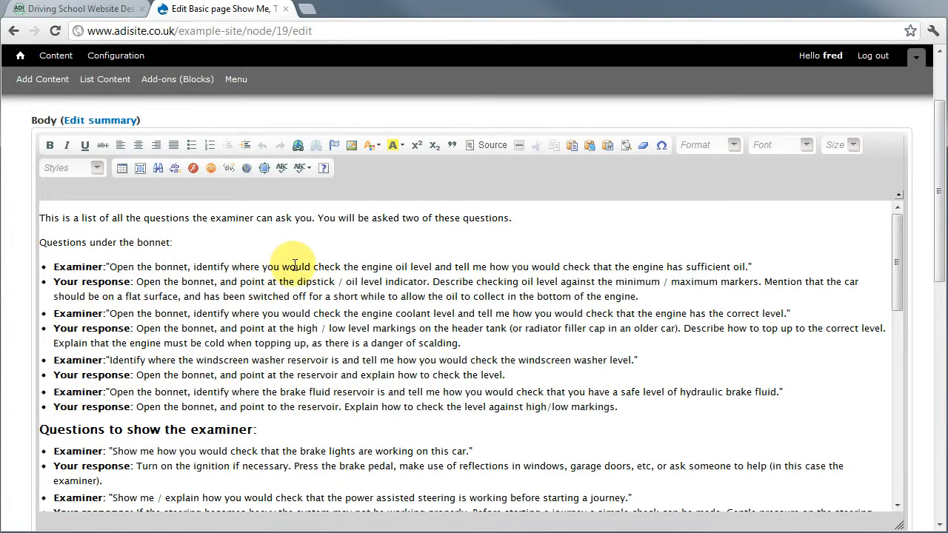
click(56, 268)
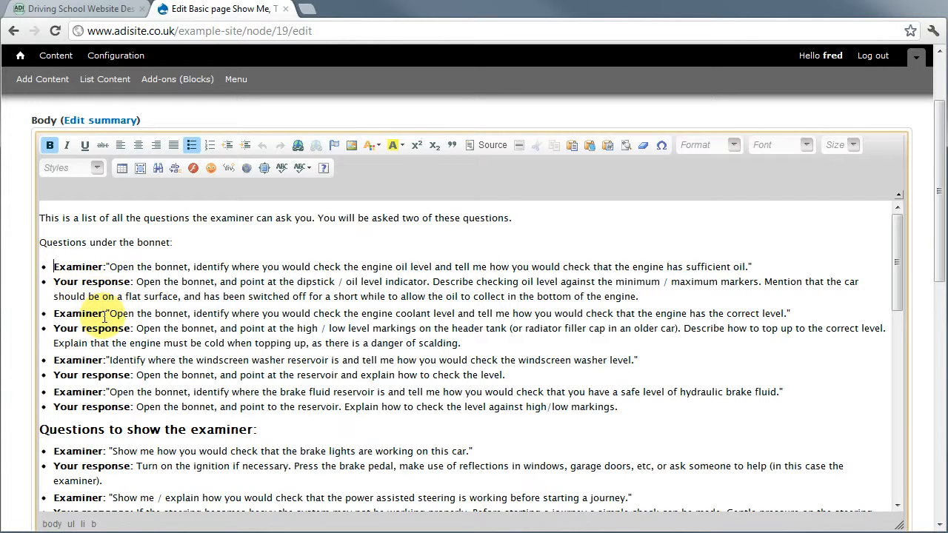
Upload the image dipstick.jpg from the Desktop to the page.
drag(941, 261, 874, 405)
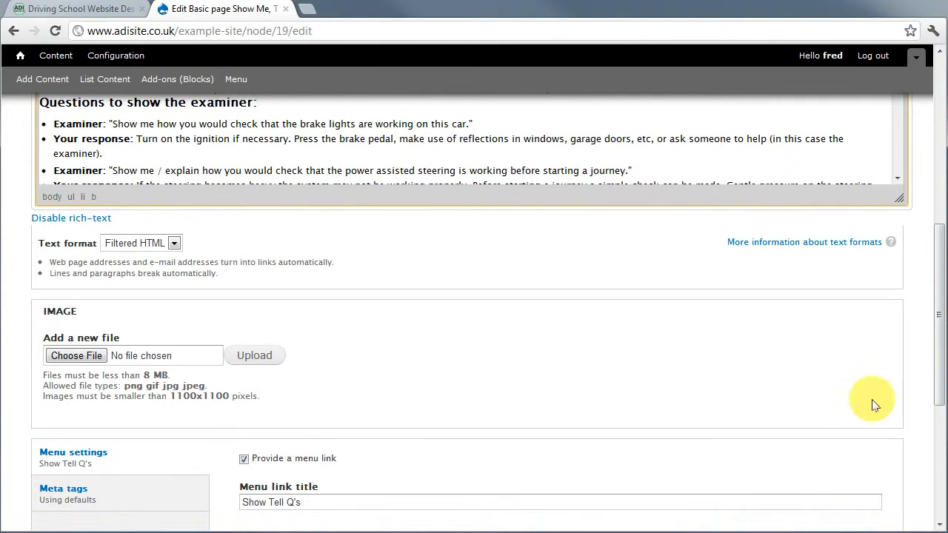
click(71, 356)
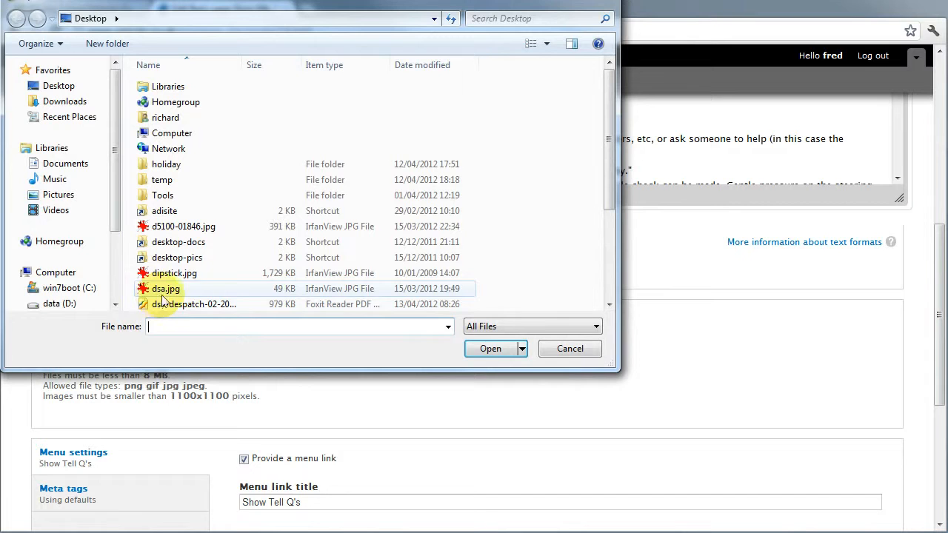
click(173, 273)
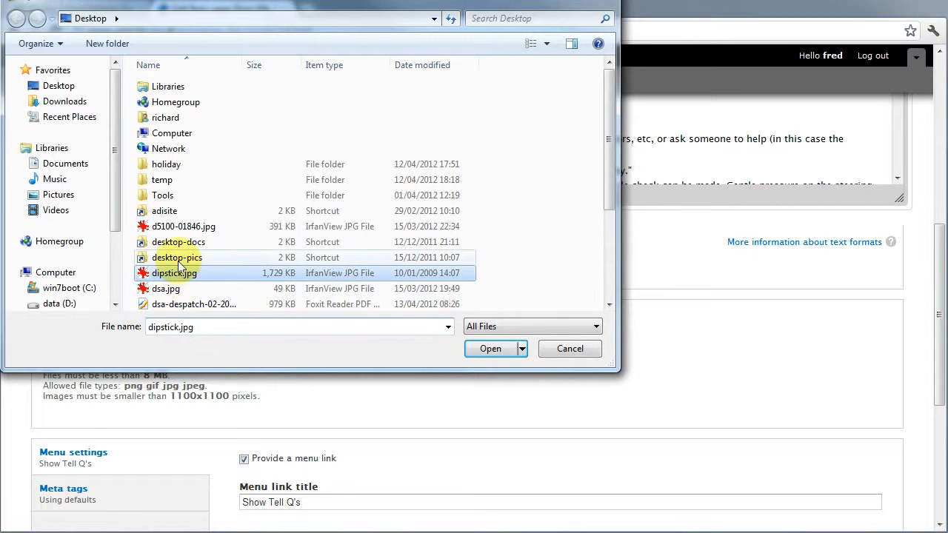
click(508, 349)
click(262, 362)
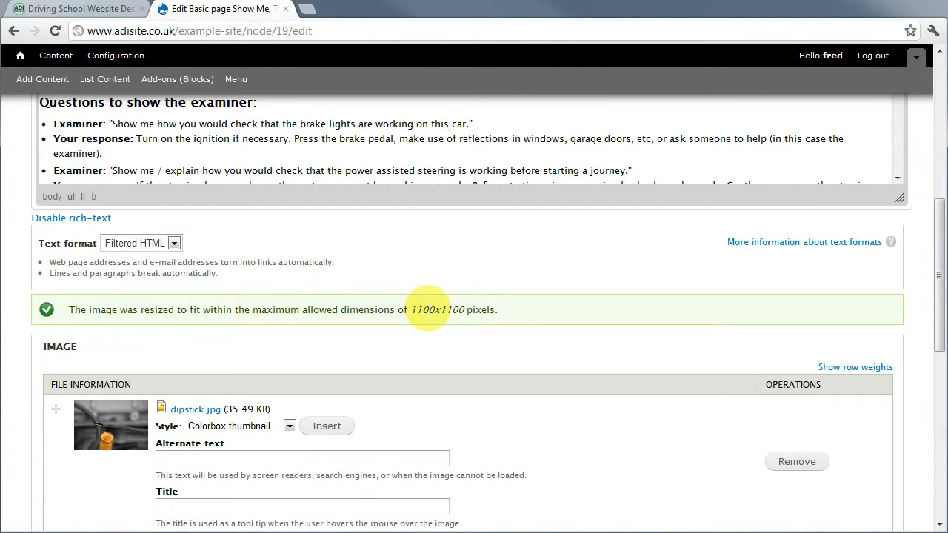
Set the insert style of the uploaded dipstick image to Colorbox medium.
scroll(491, 333, down, 2)
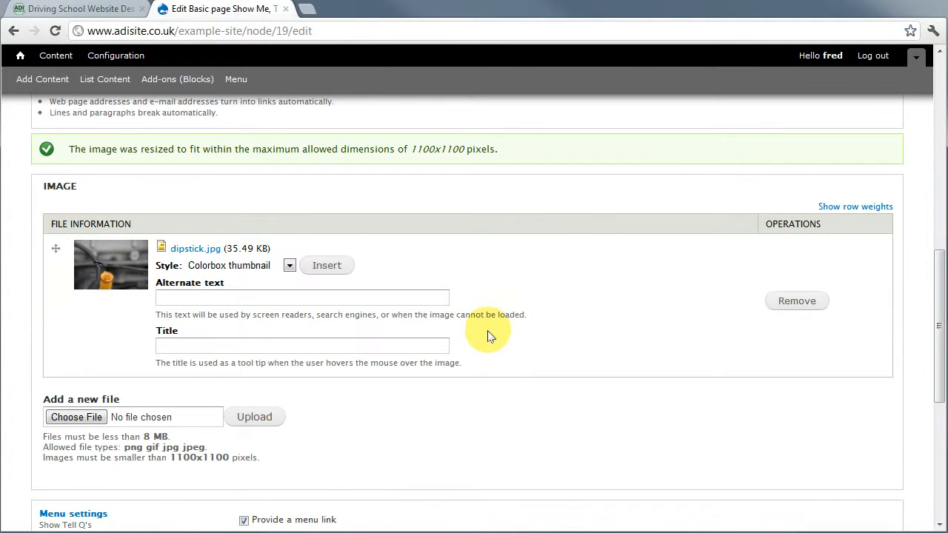
scroll(487, 335, up, 1)
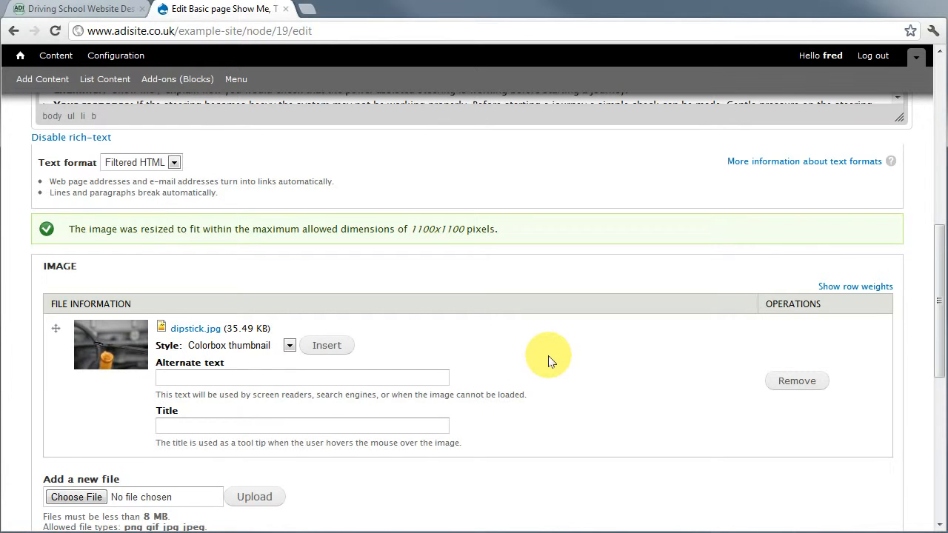
scroll(548, 361, down, 2)
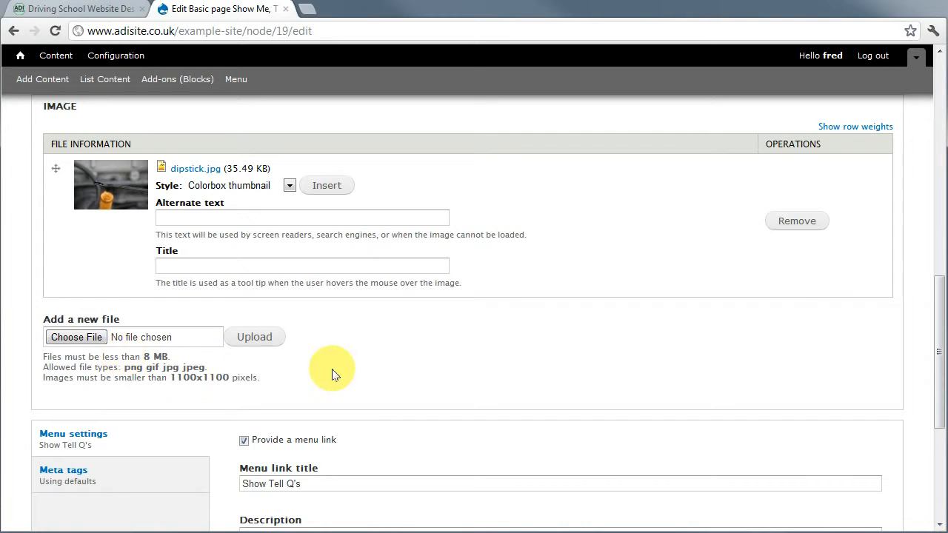
scroll(331, 374, up, 2)
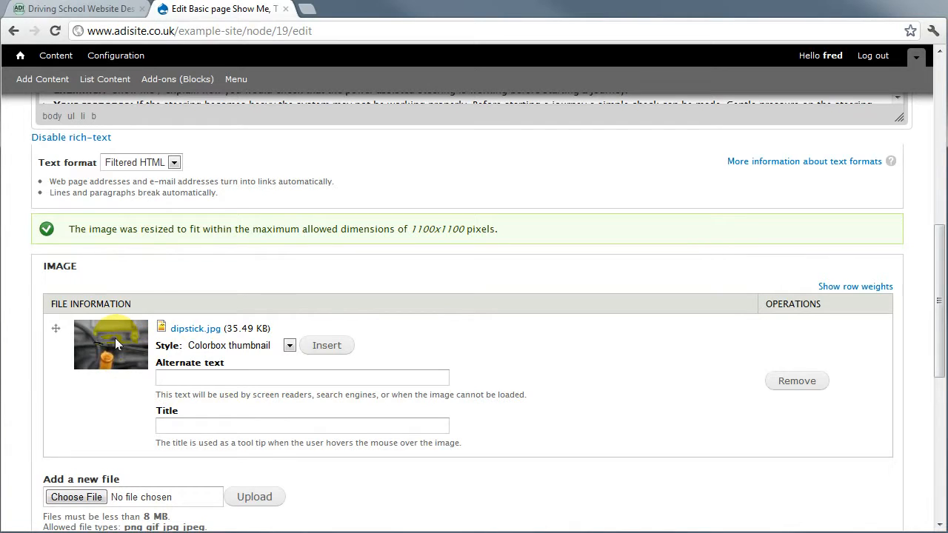
click(289, 350)
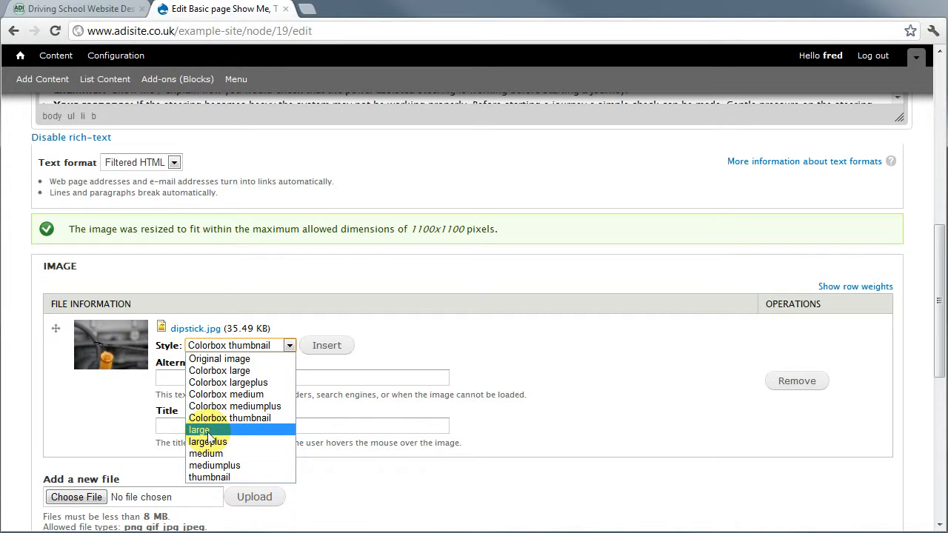
click(251, 394)
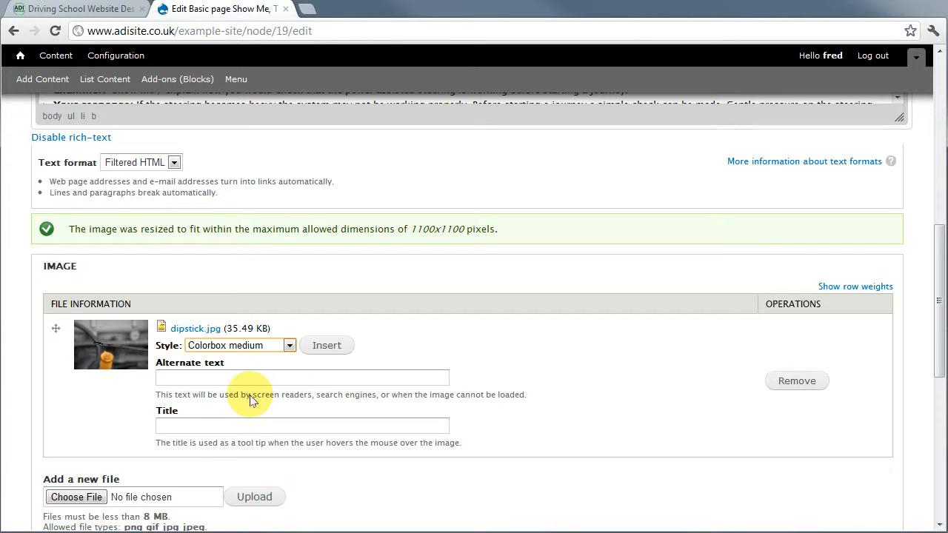
Give the dipstick image the alternate text "dipstick - check oil level" and the title "Checking the oil level with the dipstick".
click(233, 380)
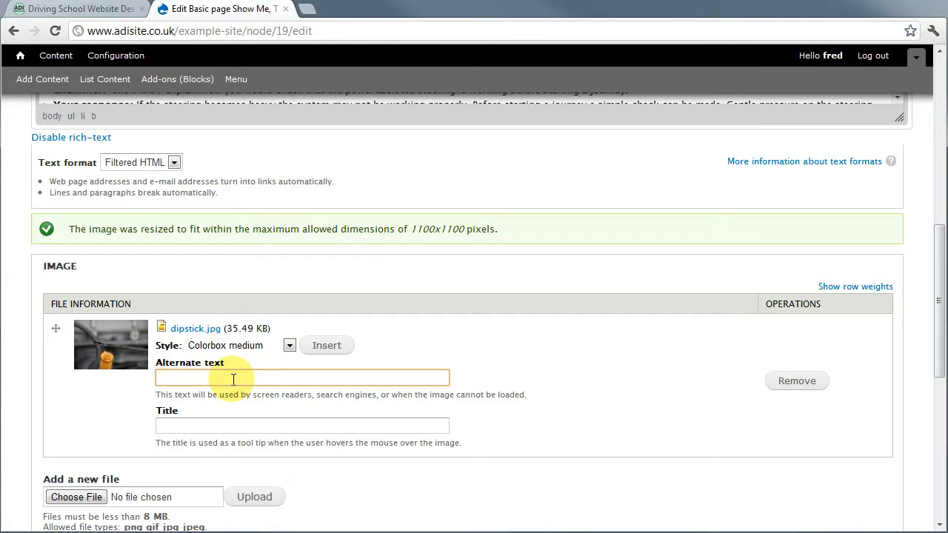
text(dipstick - check oil level)
key(Tab)
text(Checking the oil level with the dipstick)
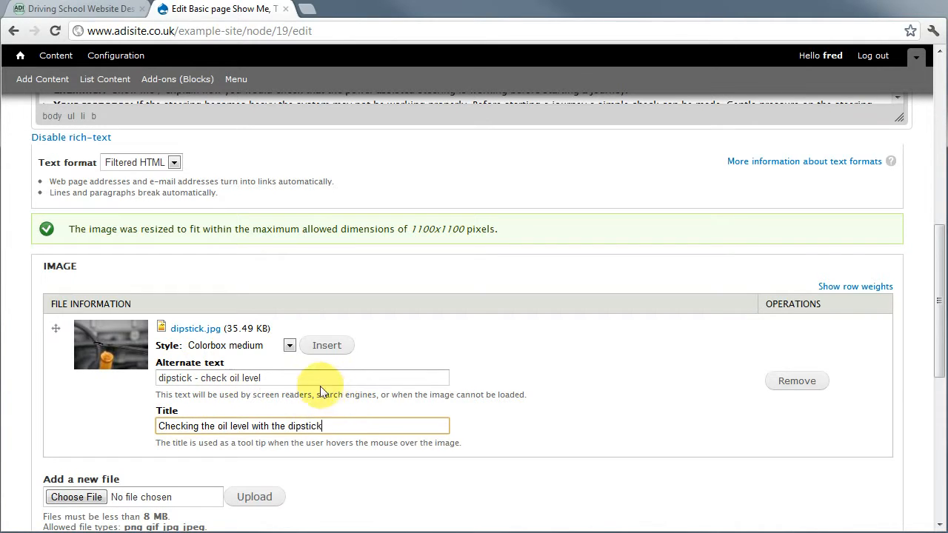
click(279, 379)
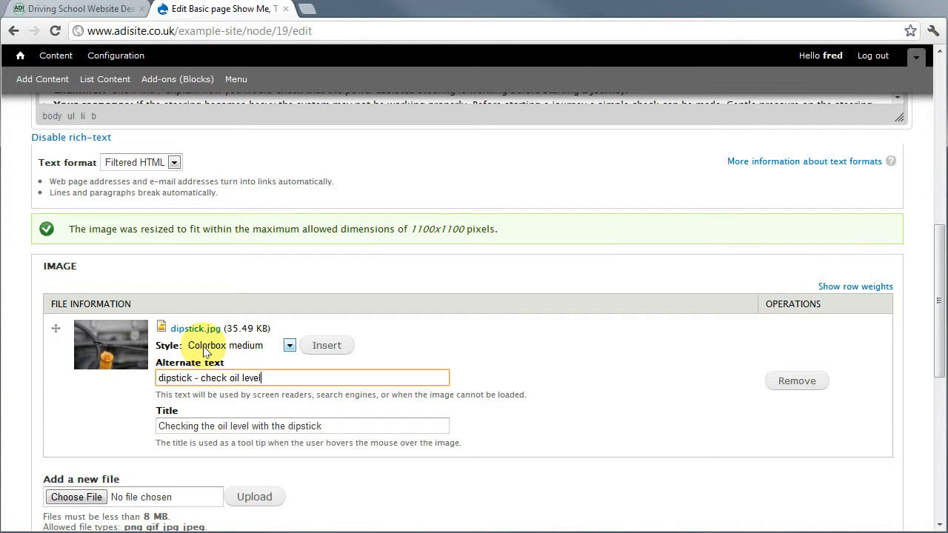
Insert the dipstick image into the page body at the first Examiner bullet.
click(331, 346)
scroll(567, 318, up, 4)
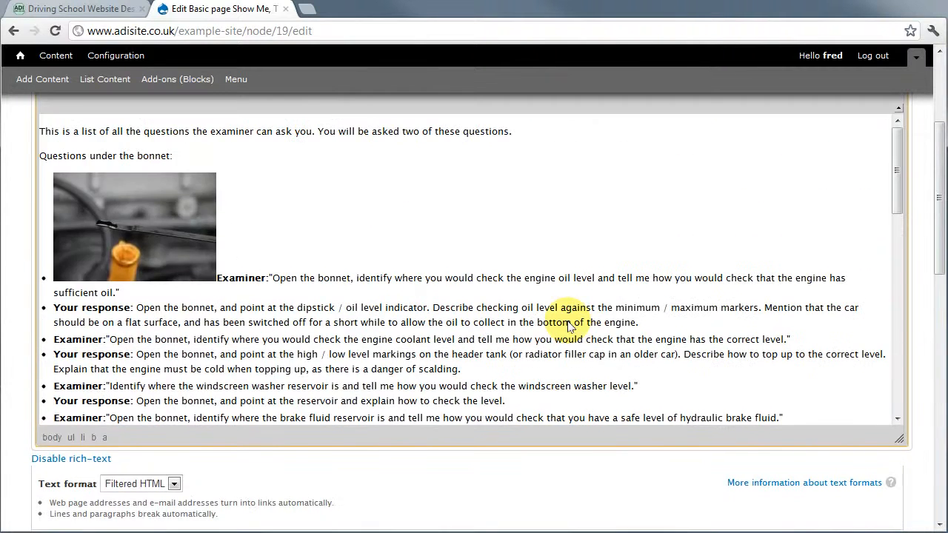
scroll(567, 326, up, 1)
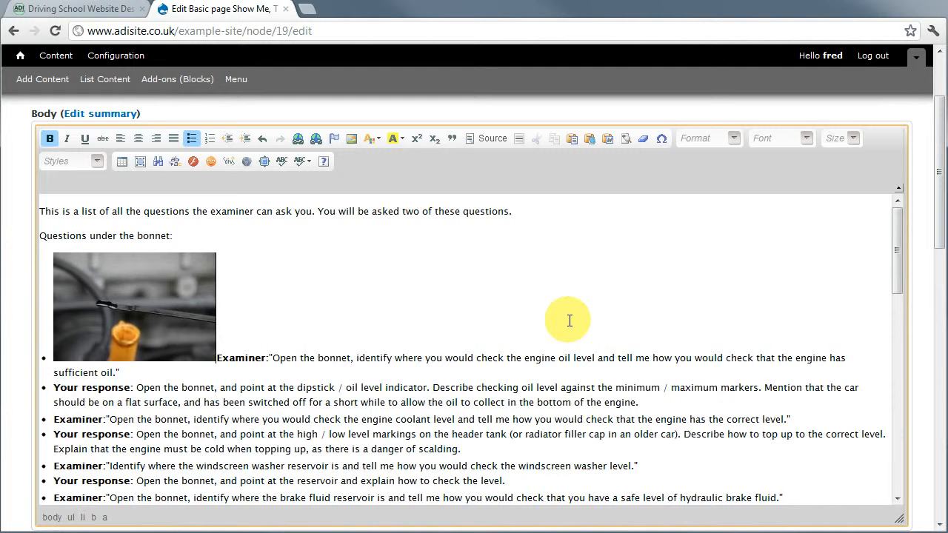
Set the dipstick image's alignment to Right and its HSpace to 10 in the image properties, and save the page.
click(138, 294)
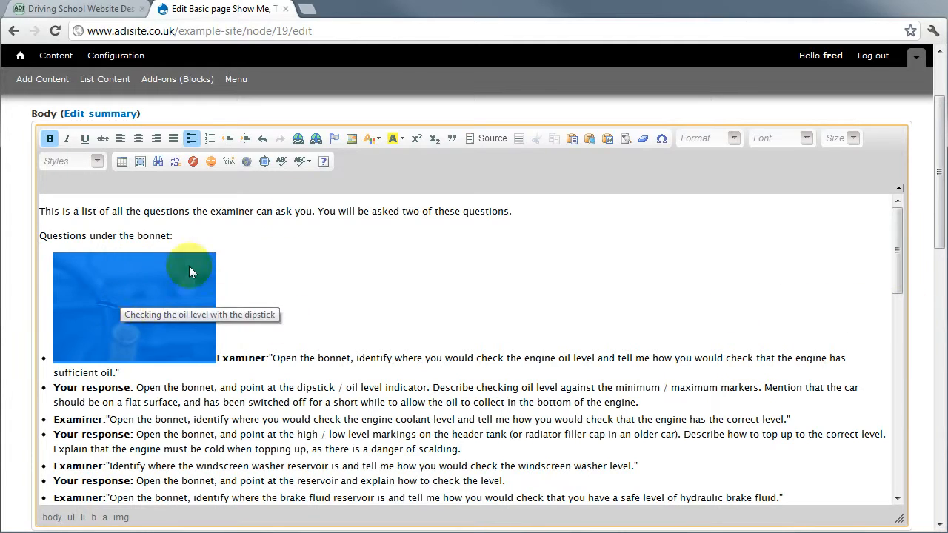
click(352, 140)
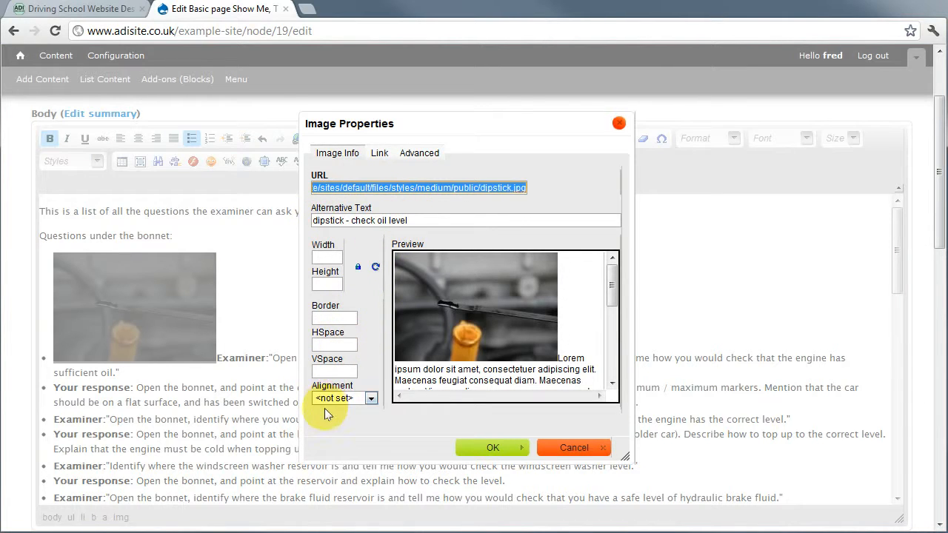
click(371, 398)
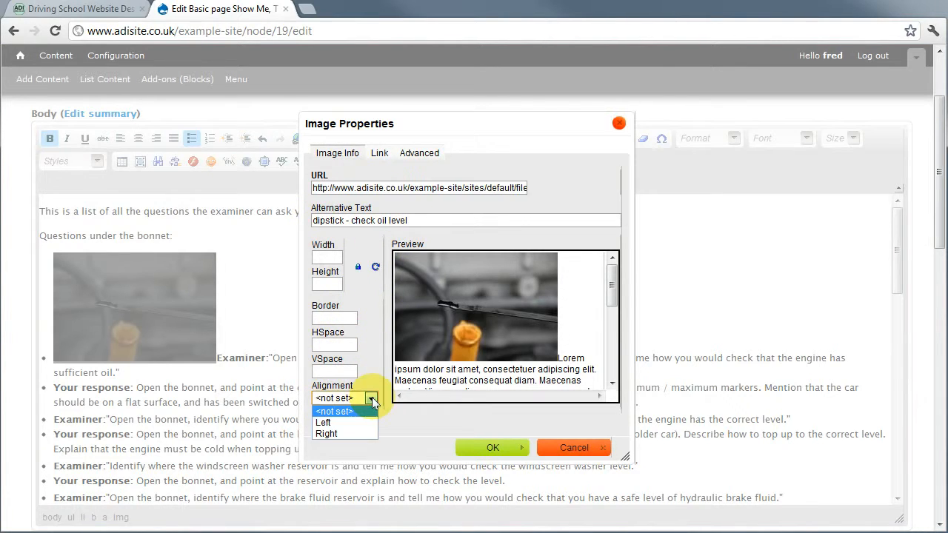
click(341, 435)
click(341, 344)
text(10)
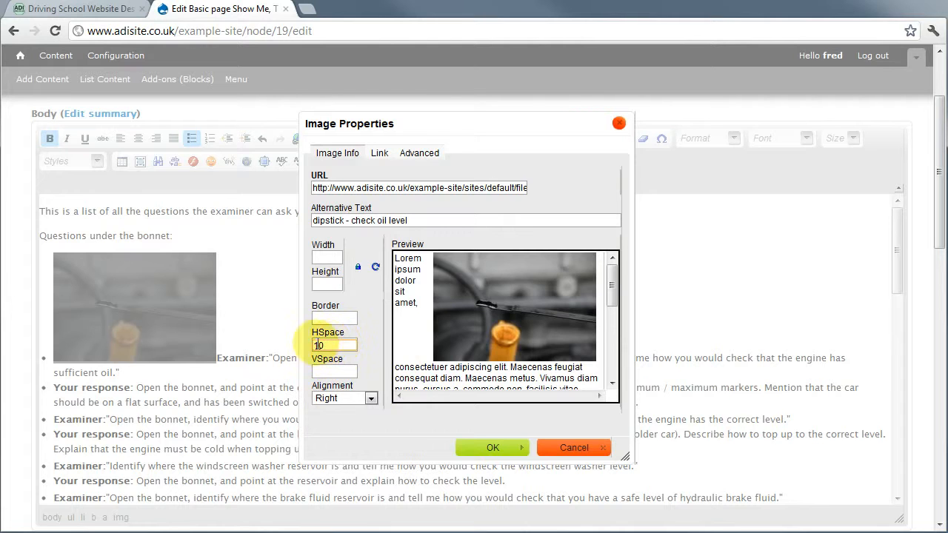
click(490, 448)
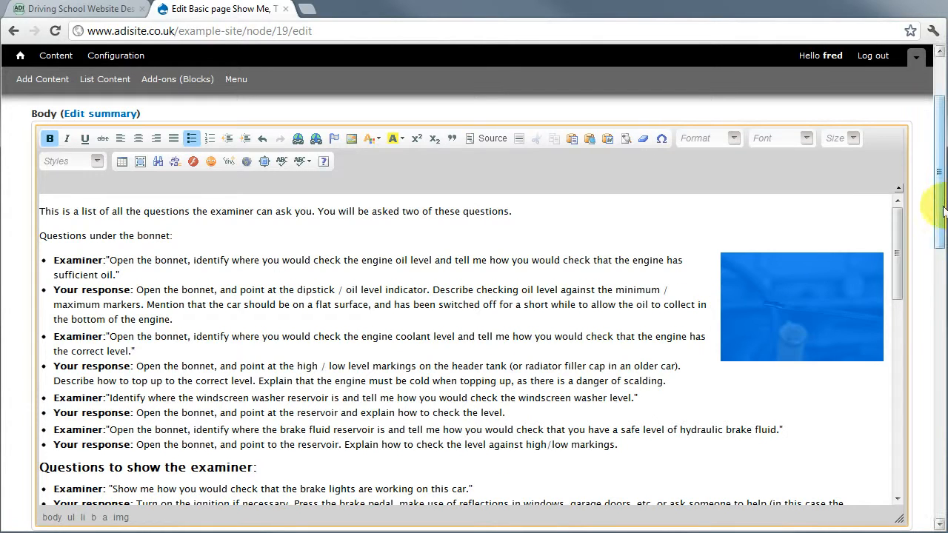
drag(939, 218, 927, 491)
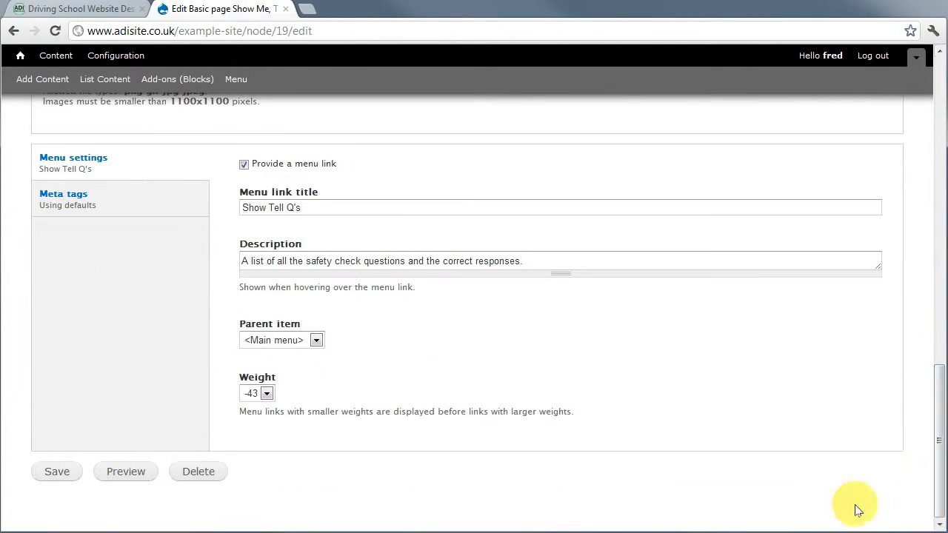
click(58, 480)
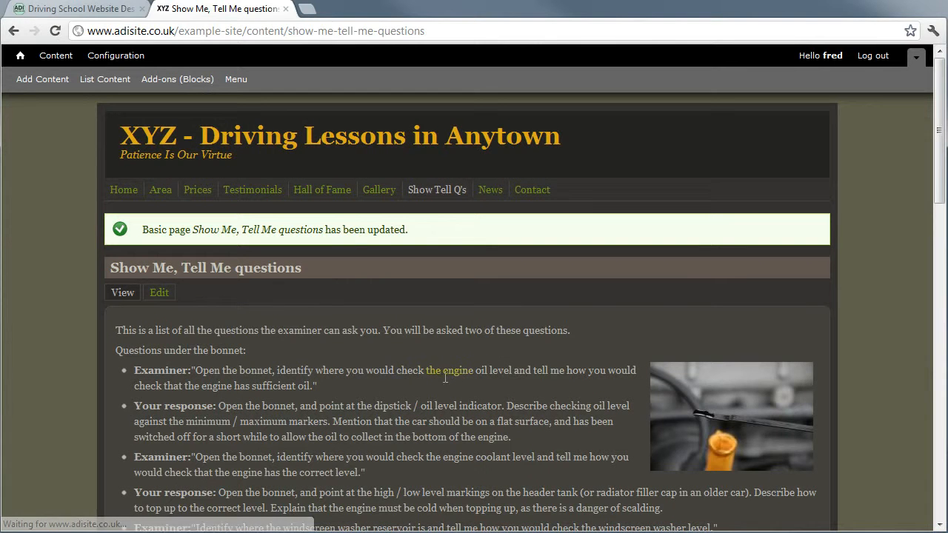
View the dipstick image enlarged on the saved page, close it and look over the surrounding questions.
scroll(387, 403, down, 1)
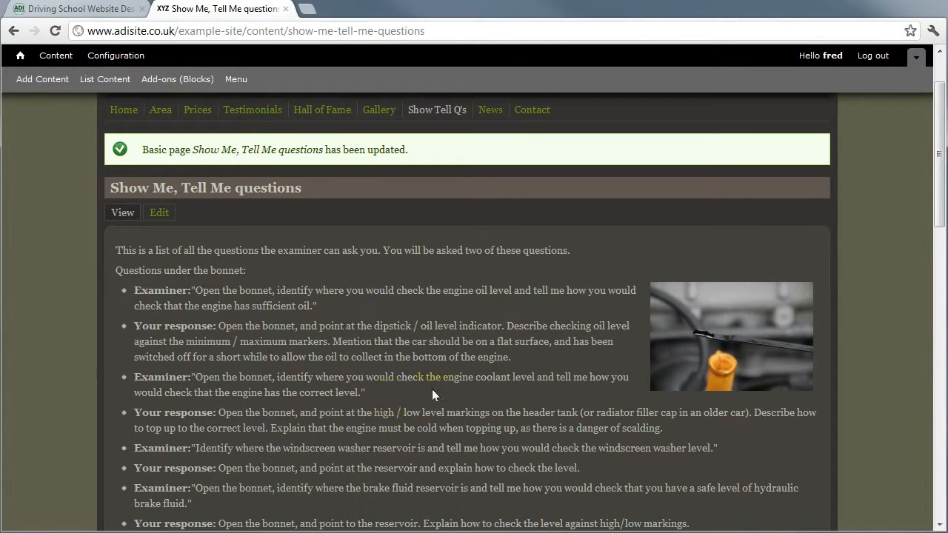
click(679, 340)
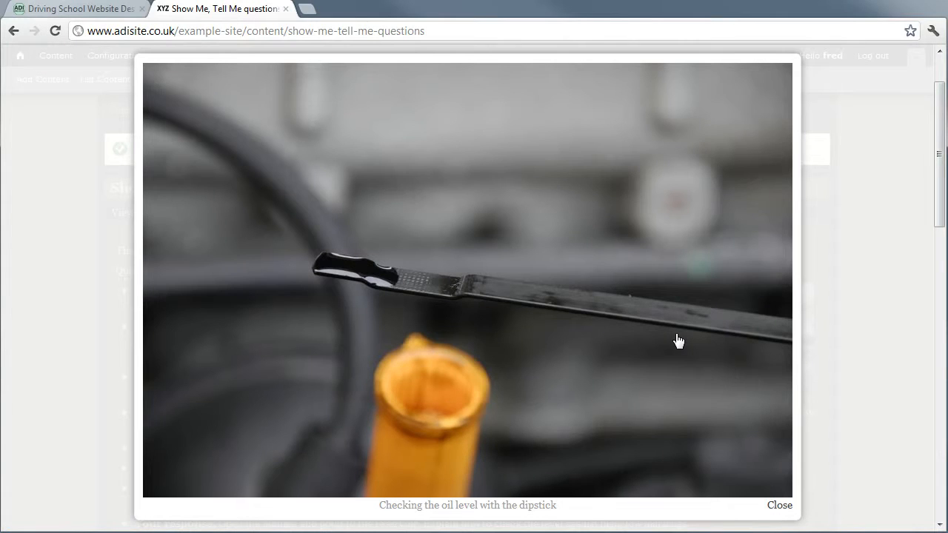
click(74, 256)
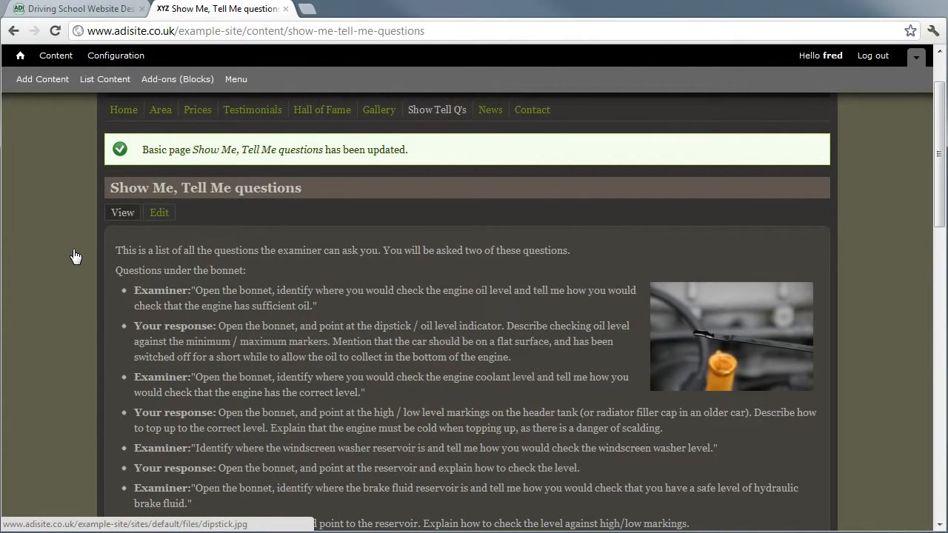
scroll(361, 370, down, 2)
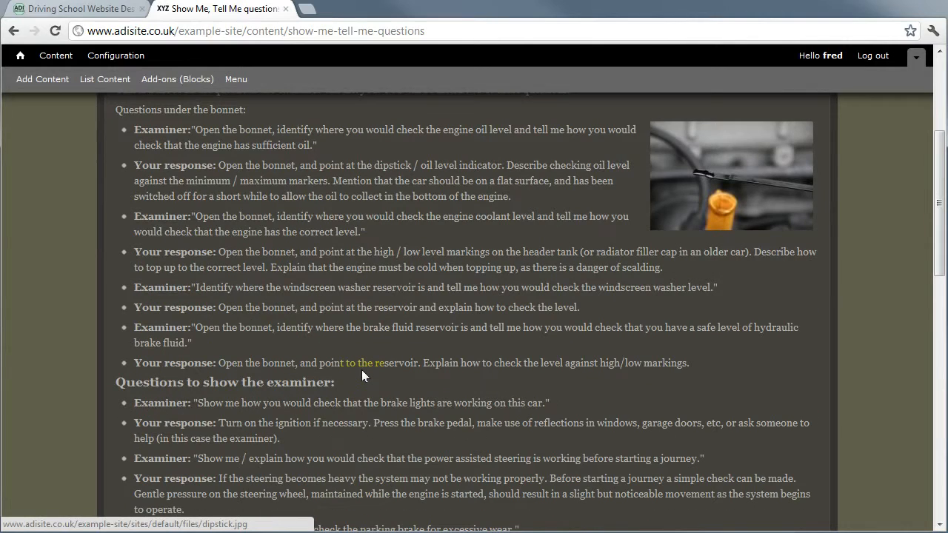
scroll(360, 368, up, 1)
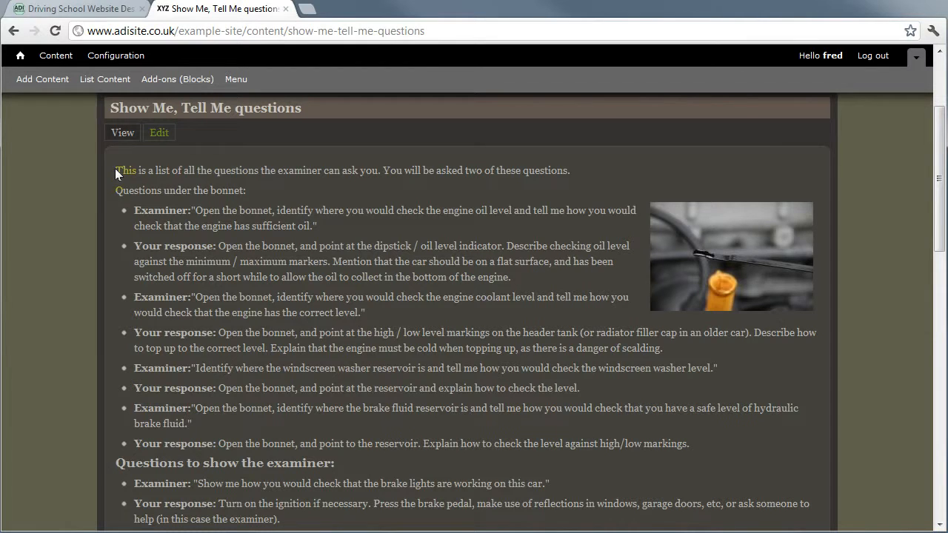
Open the page for editing, place the cursor at the start of the body text and upload dsa.jpg as a new image.
click(160, 133)
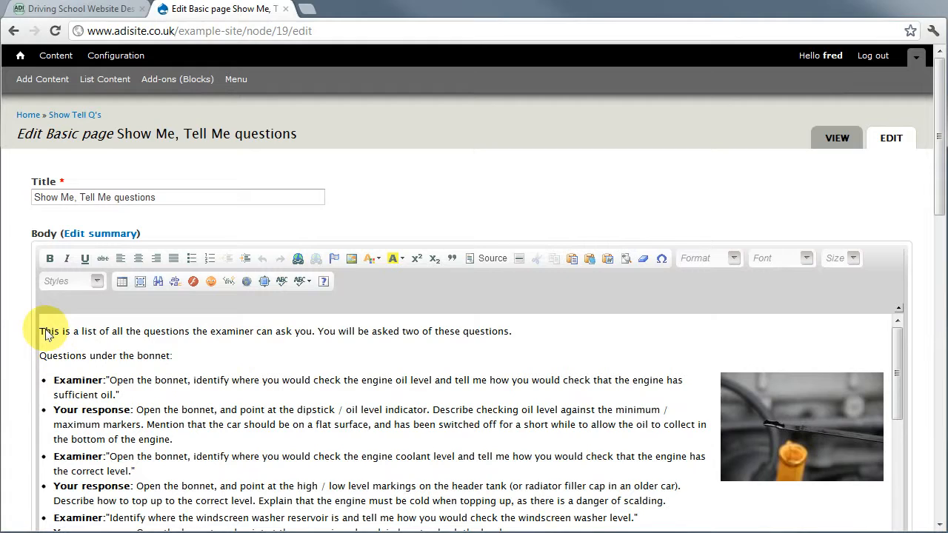
click(42, 333)
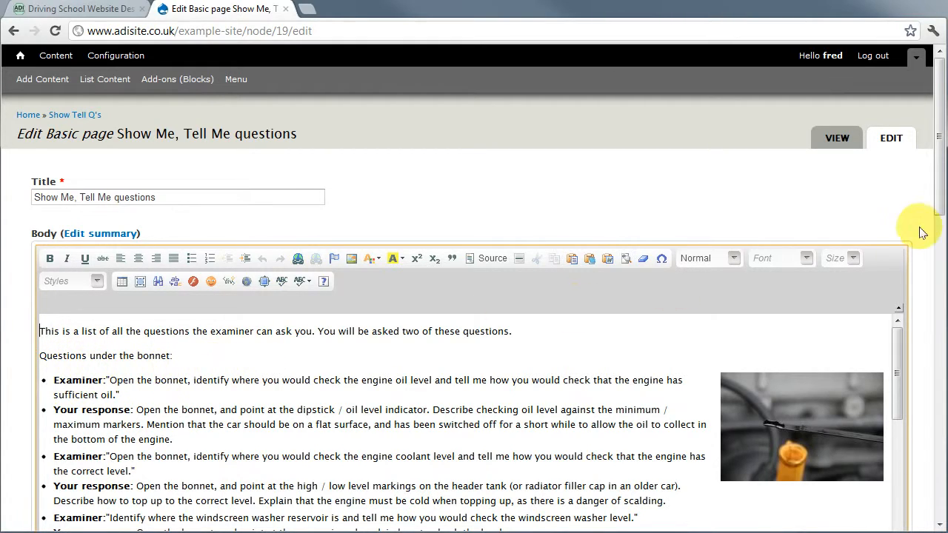
drag(938, 201, 931, 406)
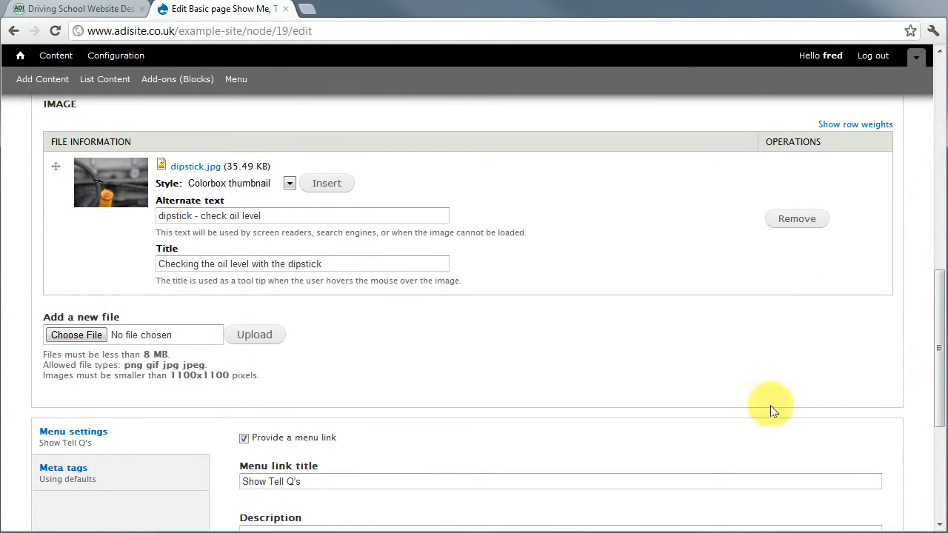
click(60, 335)
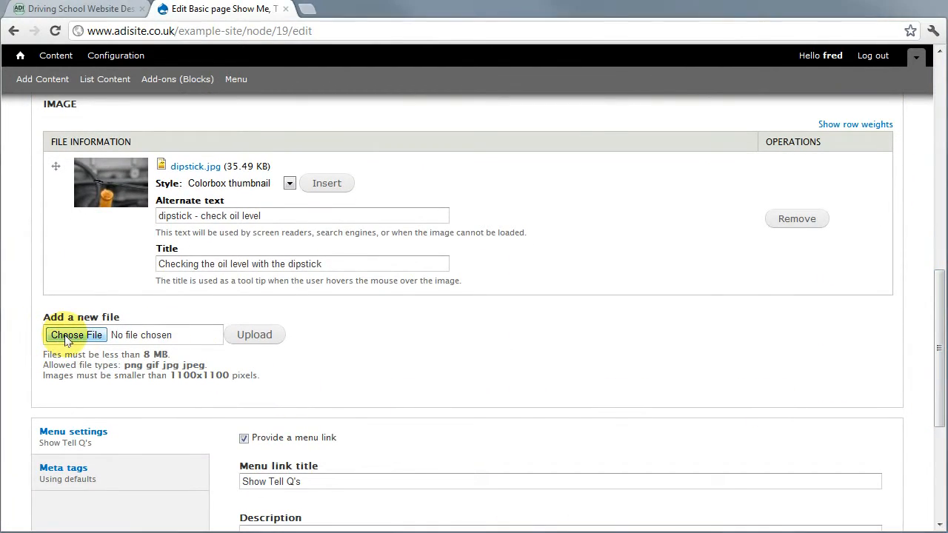
click(159, 289)
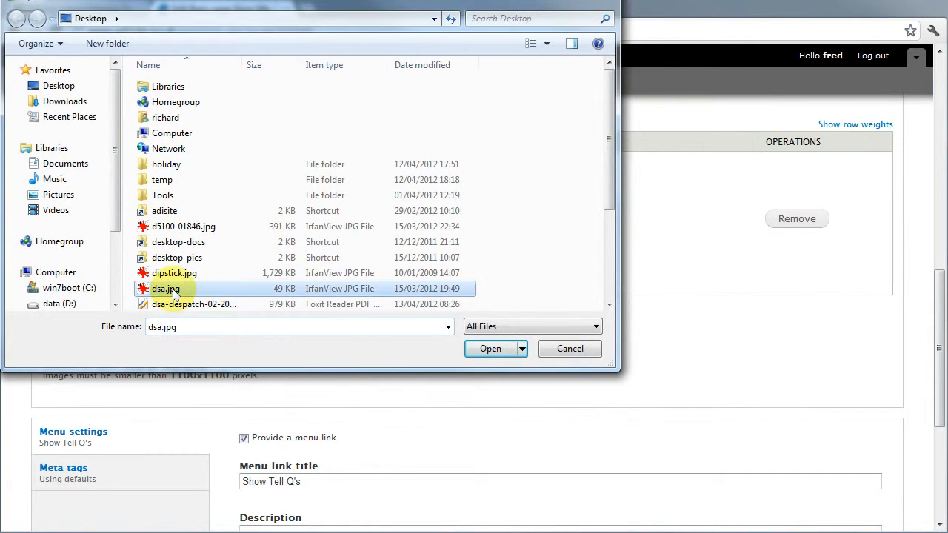
click(489, 349)
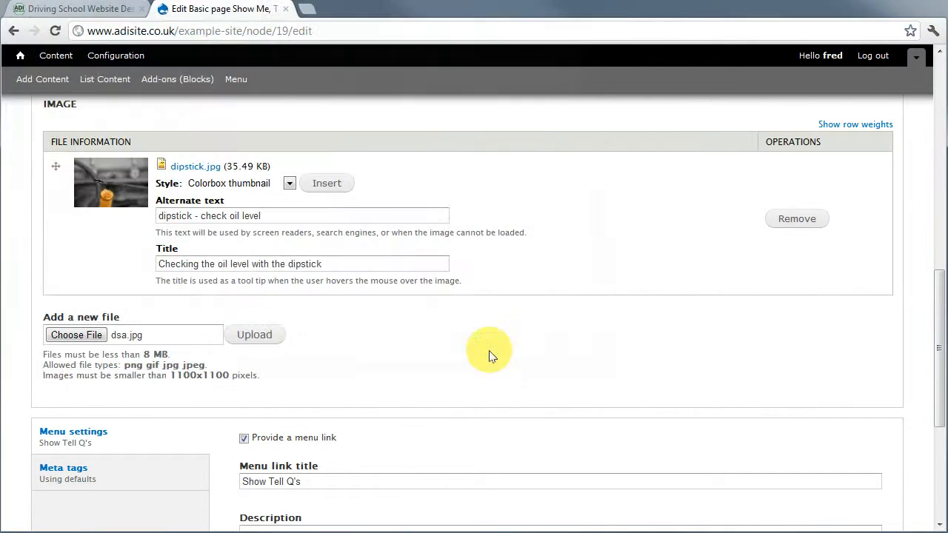
click(270, 337)
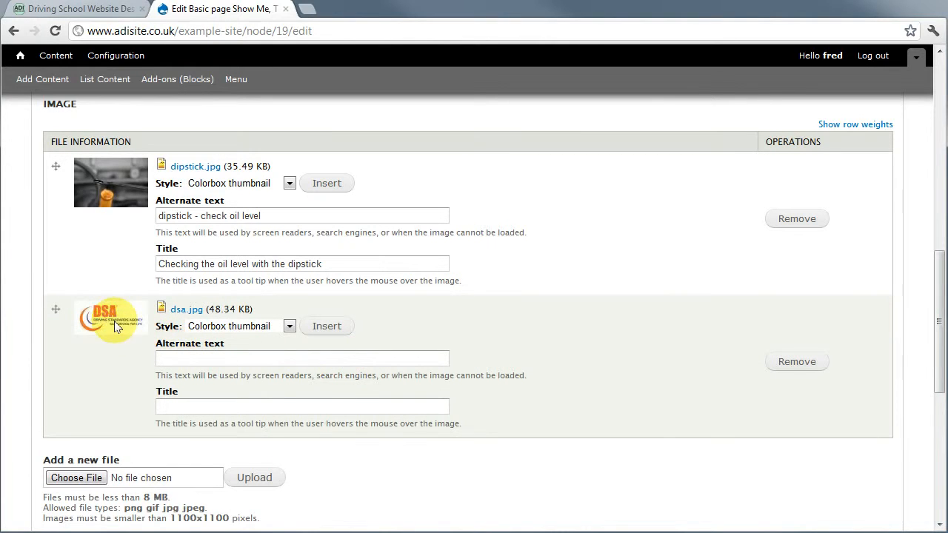
Set the insert style of the dsa.jpg image to the plain thumbnail without Colorbox.
click(290, 326)
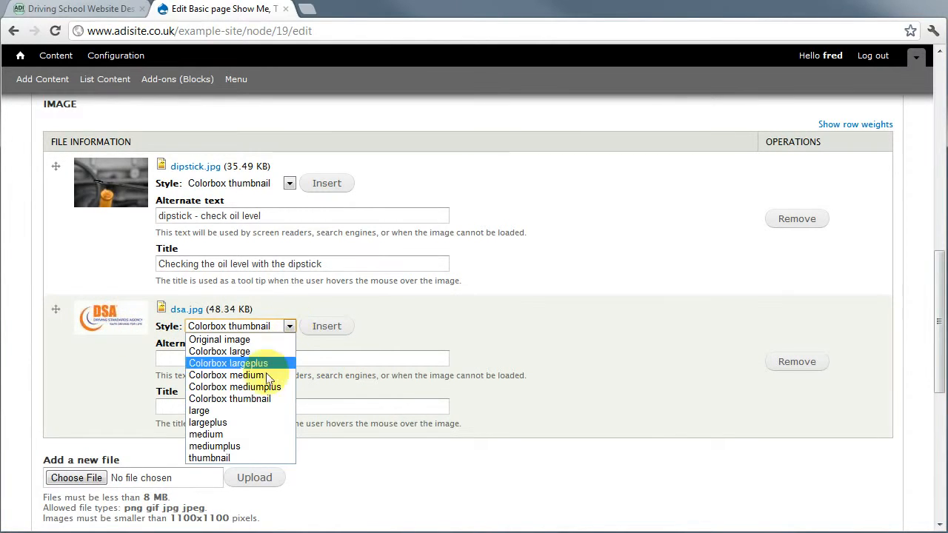
click(230, 459)
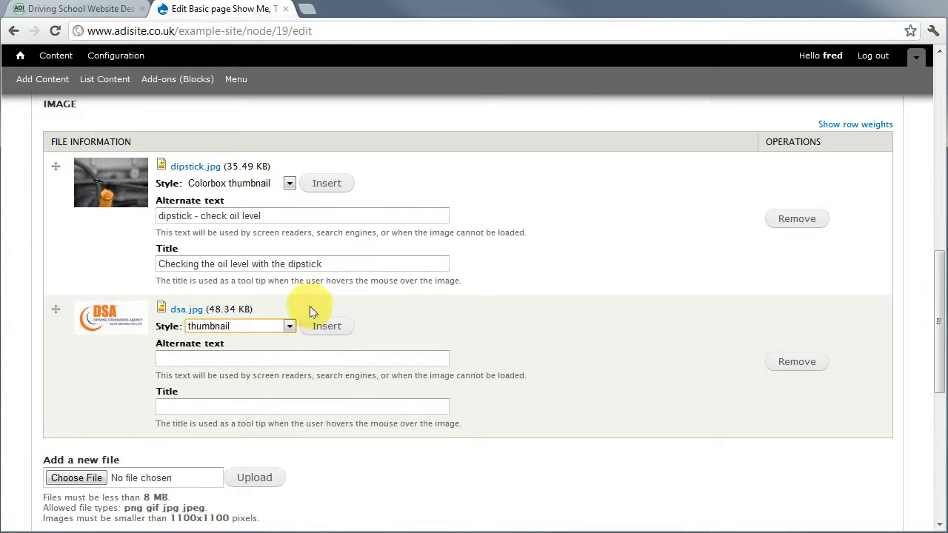
click(289, 328)
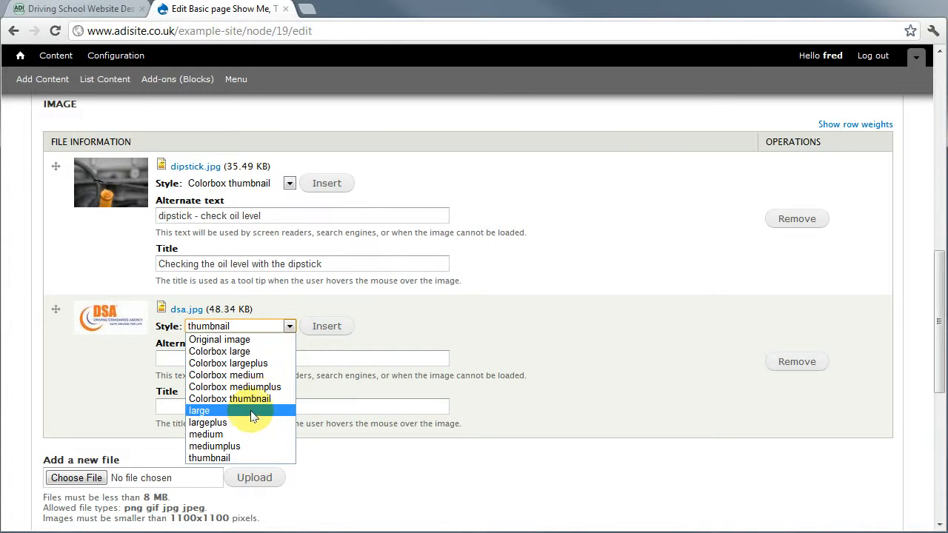
click(238, 458)
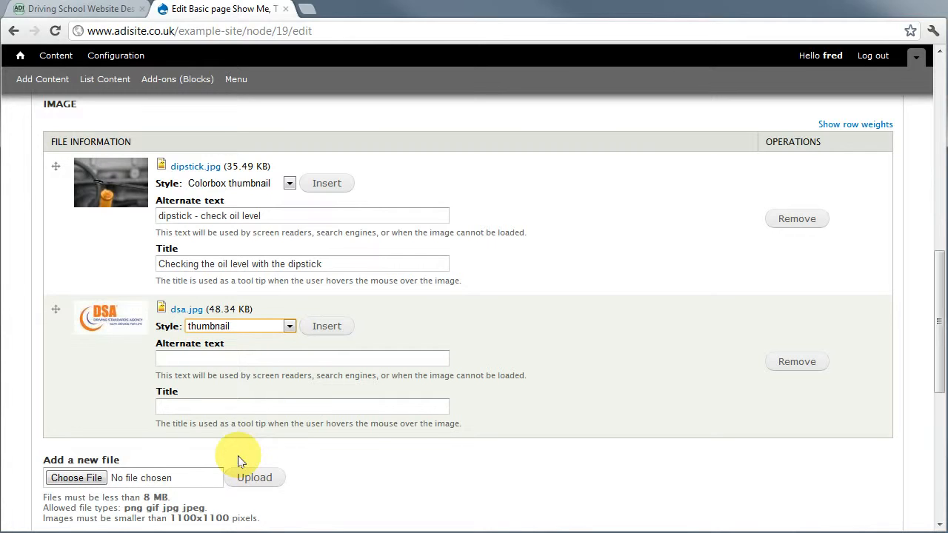
Give the DSA image the alternate text "dsa website link" and the title "A link to the DSA website".
click(231, 359)
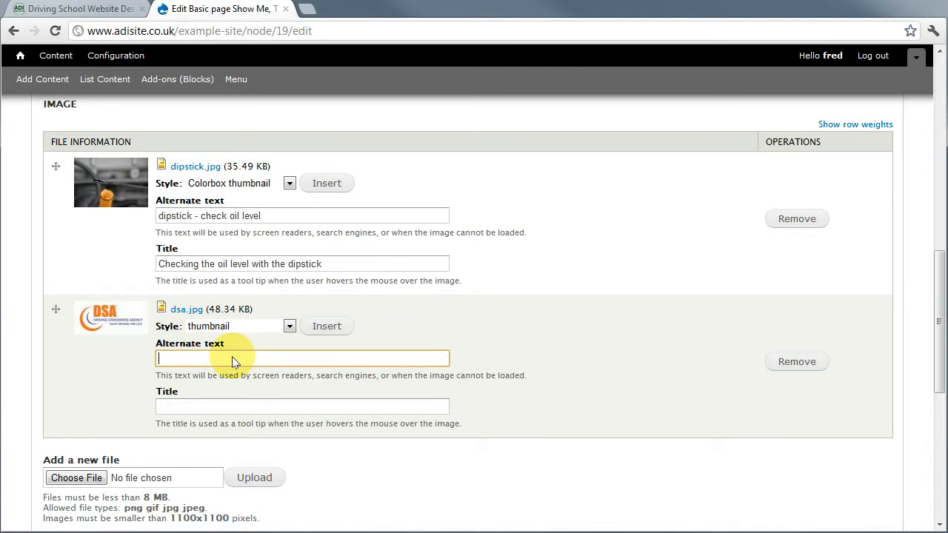
text(dsa website link)
key(Tab)
text(A link to the DSA website)
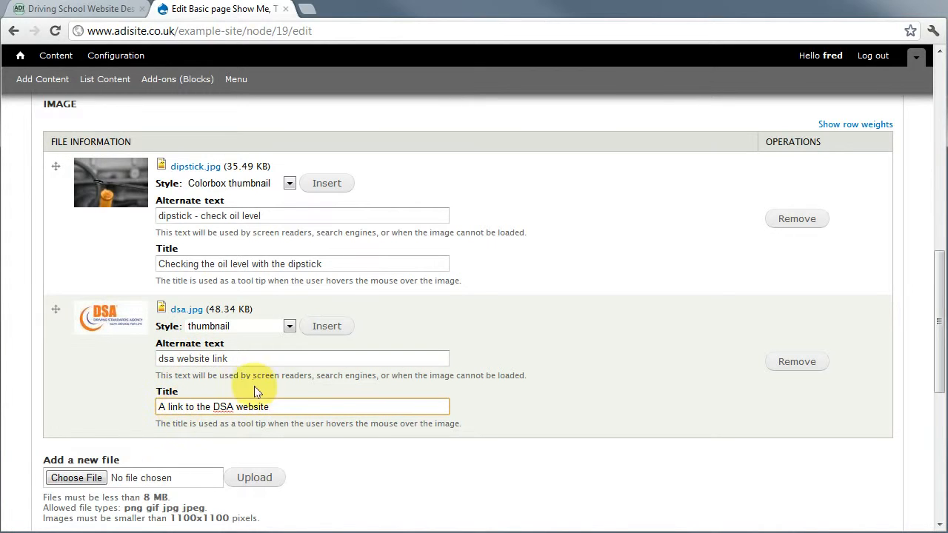
Insert the DSA image at the start of the page body and set its alignment to Right in the image properties.
click(331, 326)
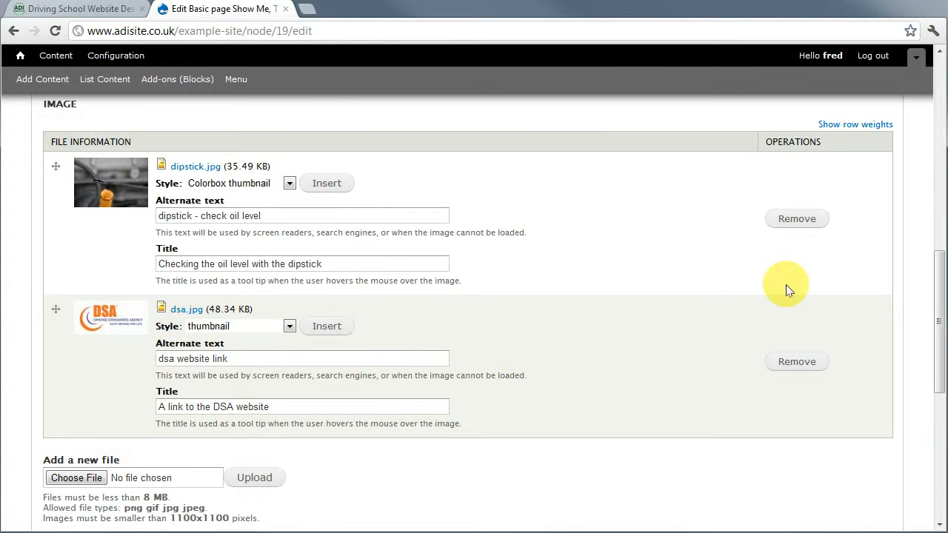
drag(937, 290, 916, 64)
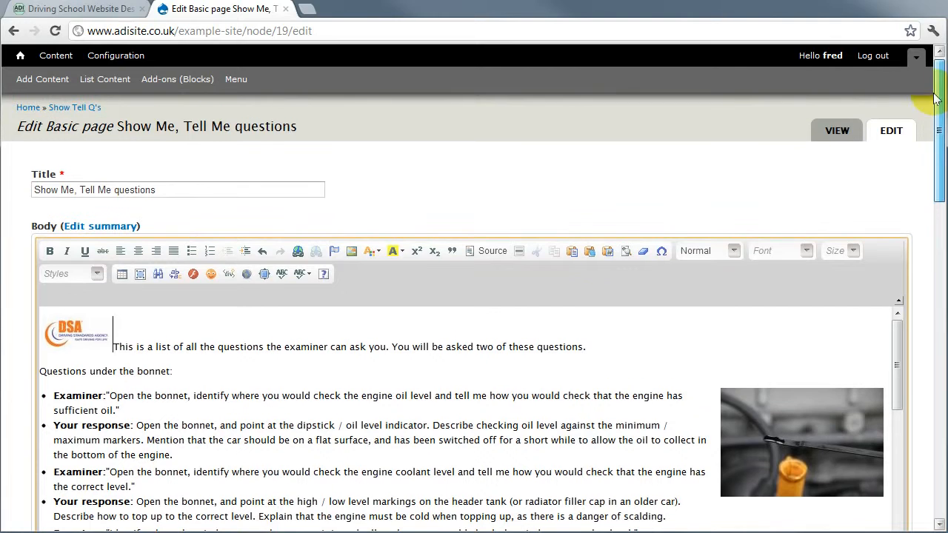
click(74, 341)
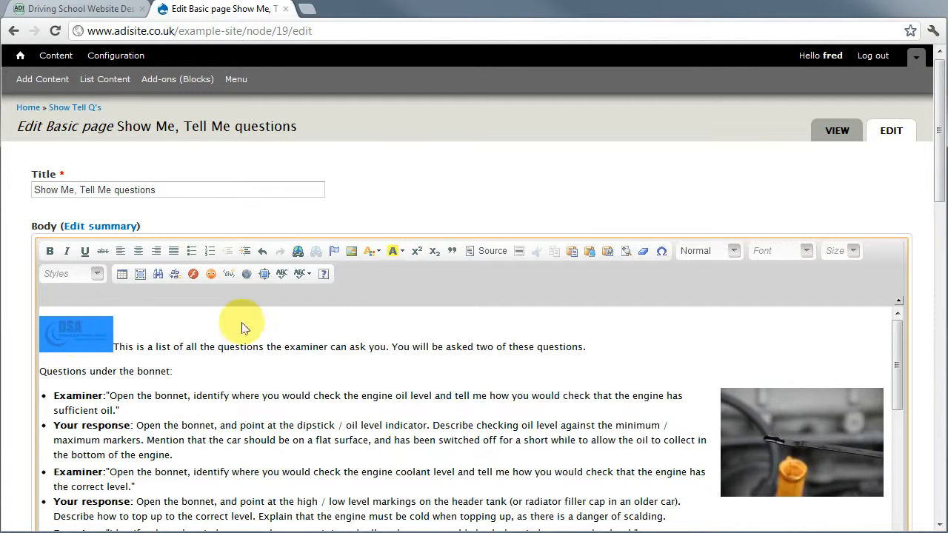
click(351, 253)
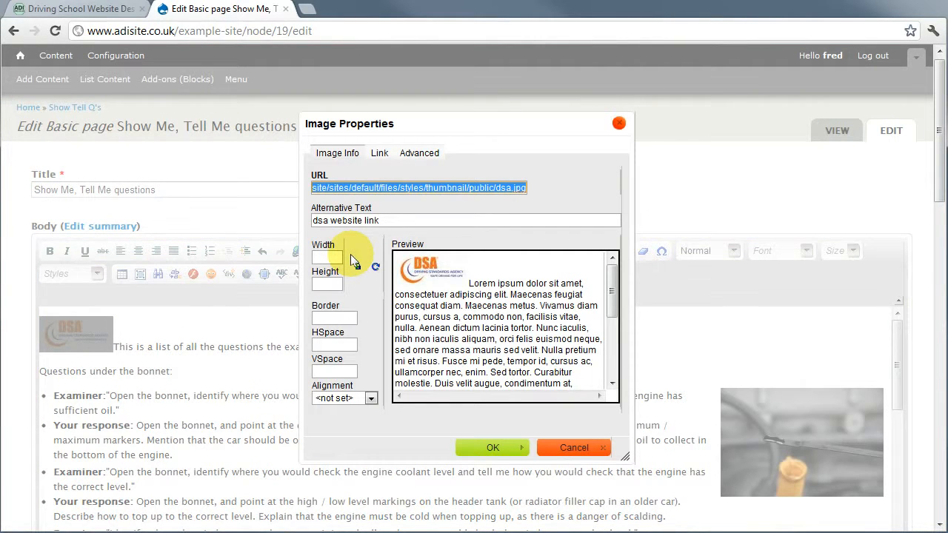
click(372, 398)
click(337, 434)
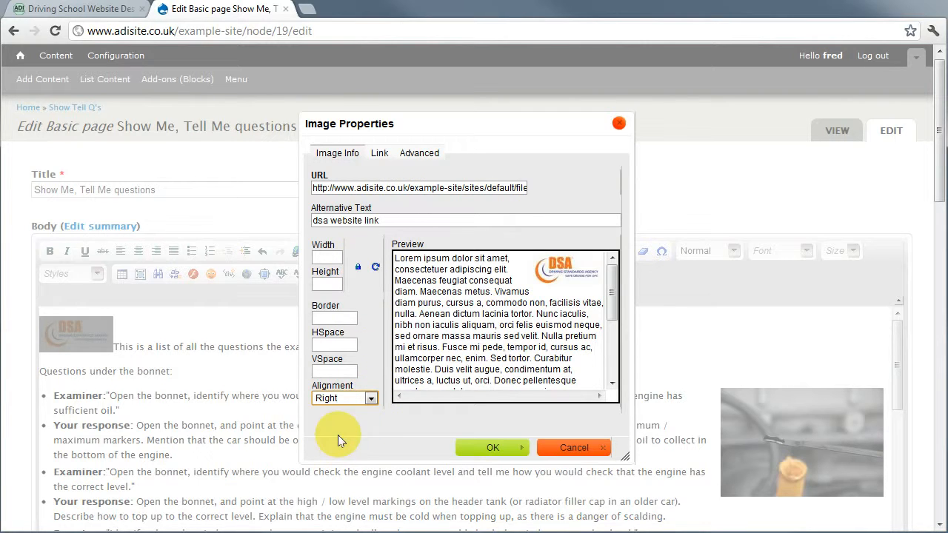
click(492, 448)
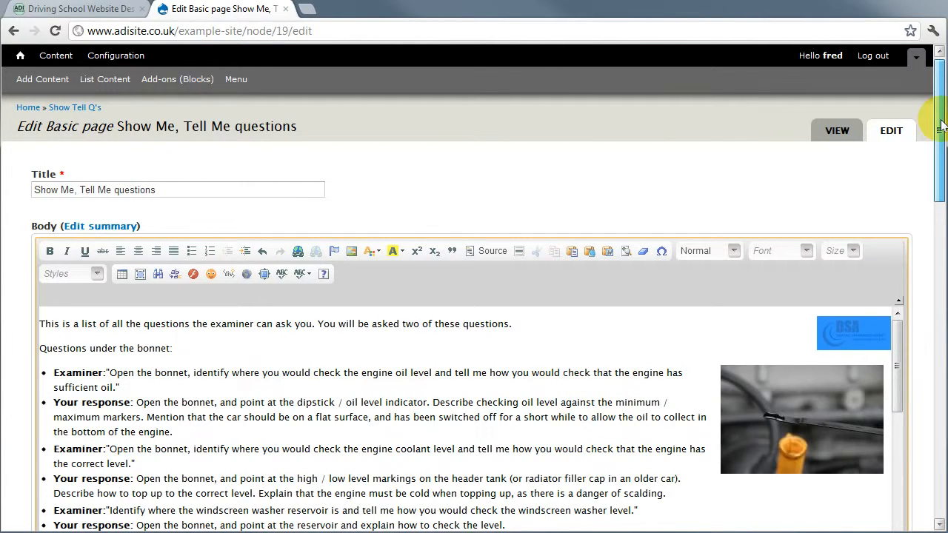
scroll(939, 125, up, 1)
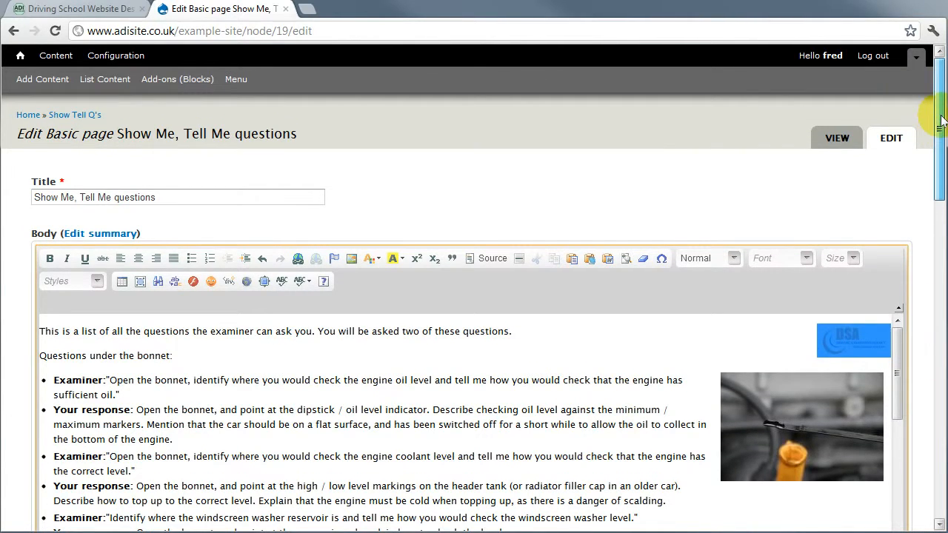
click(291, 377)
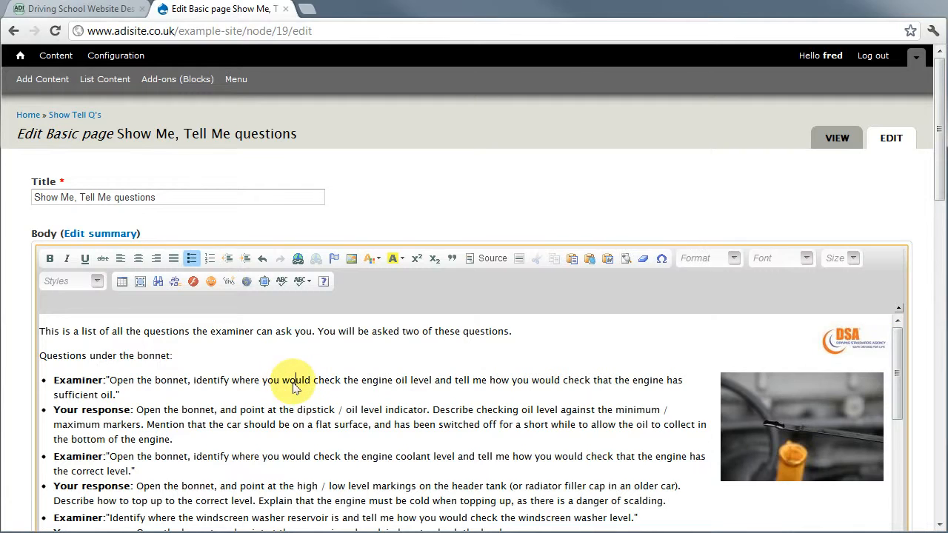
click(844, 334)
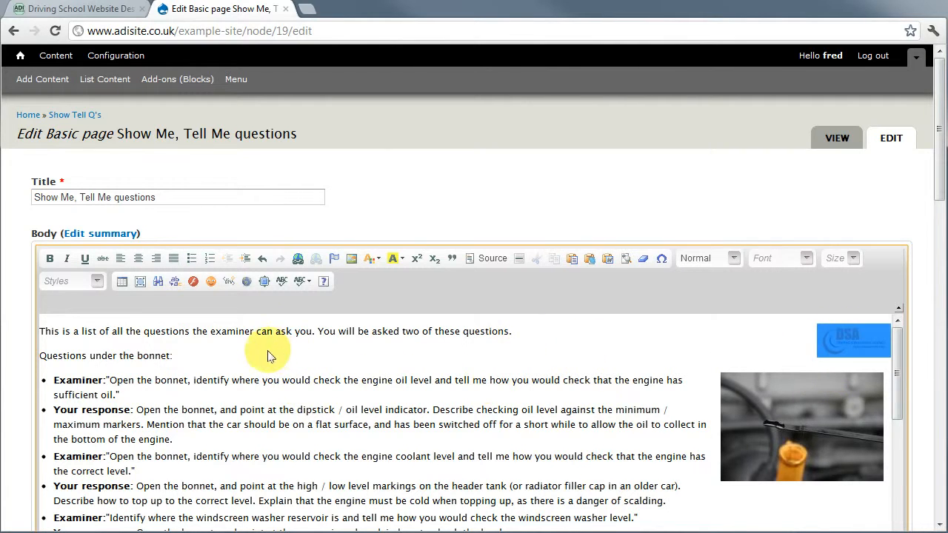
click(297, 259)
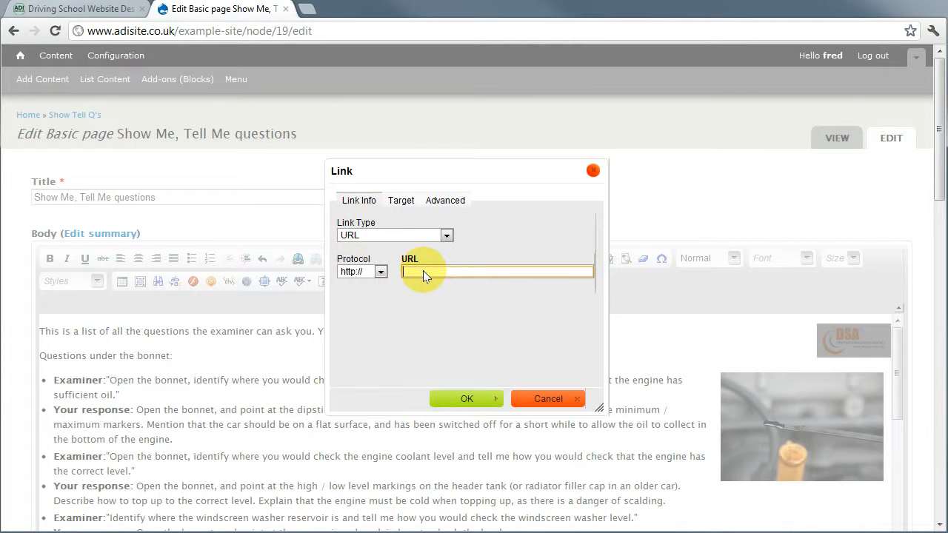
text(www.dft.gov.uk/dsa)
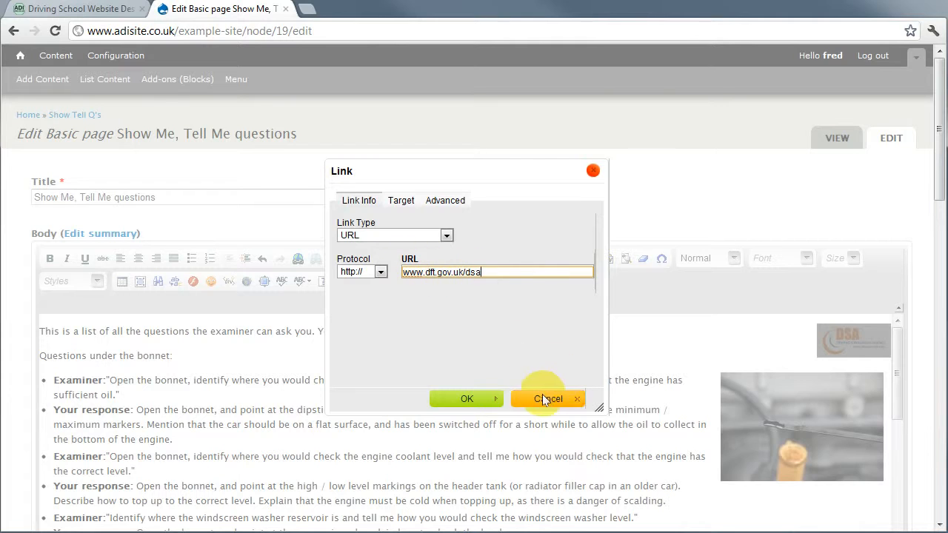
click(468, 398)
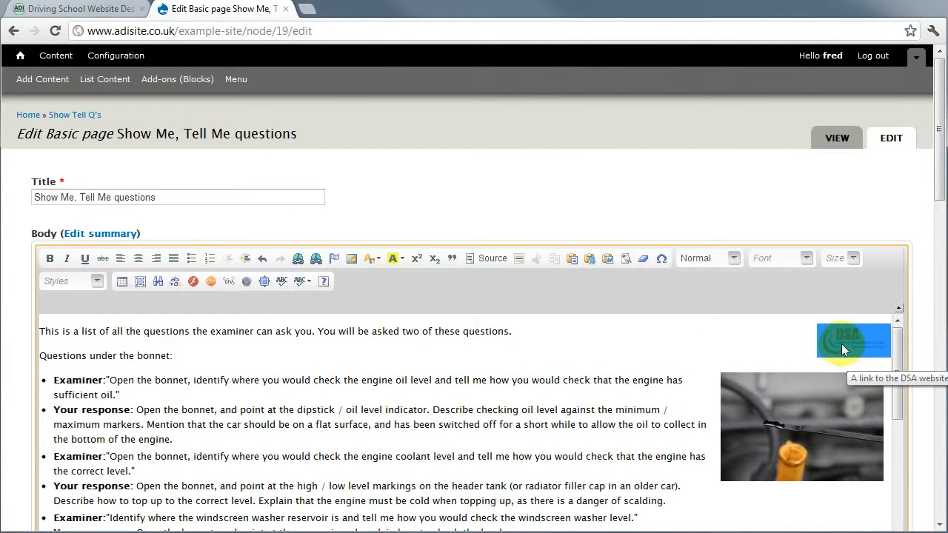
drag(942, 187, 941, 504)
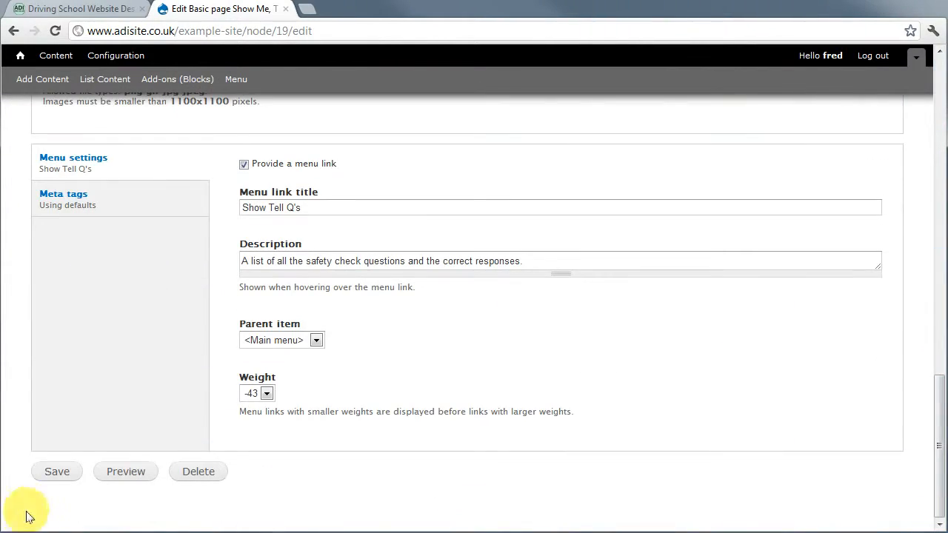
click(55, 471)
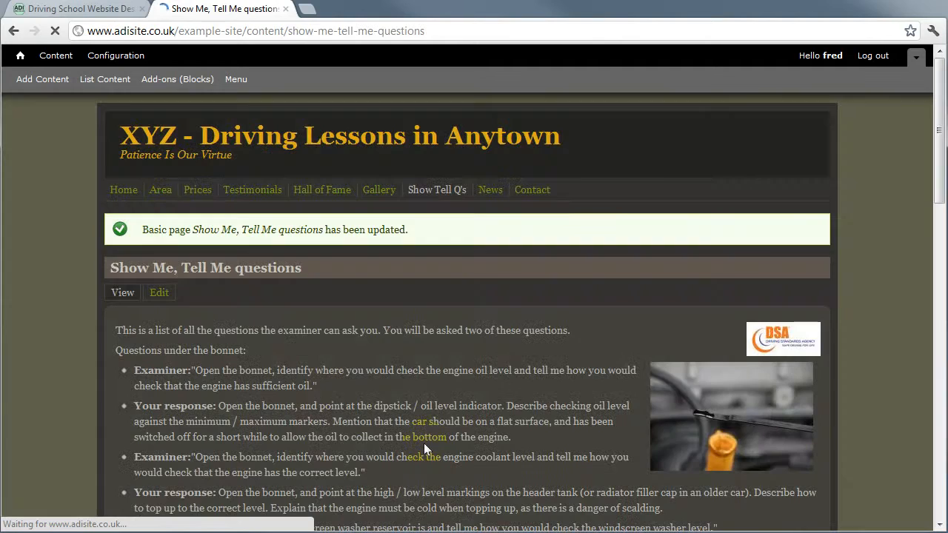
Test the DSA image link on the saved page, return to the page and view the dipstick image enlarged.
click(770, 333)
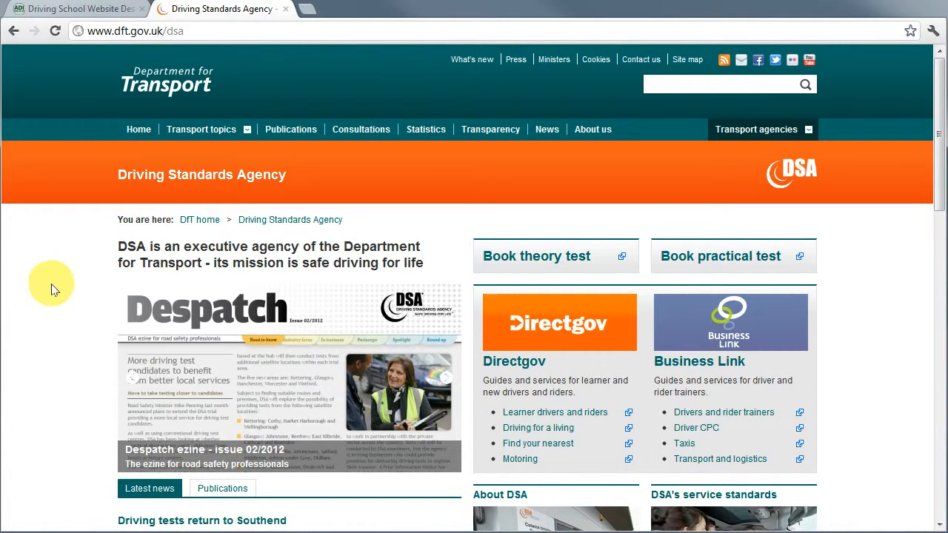
click(13, 31)
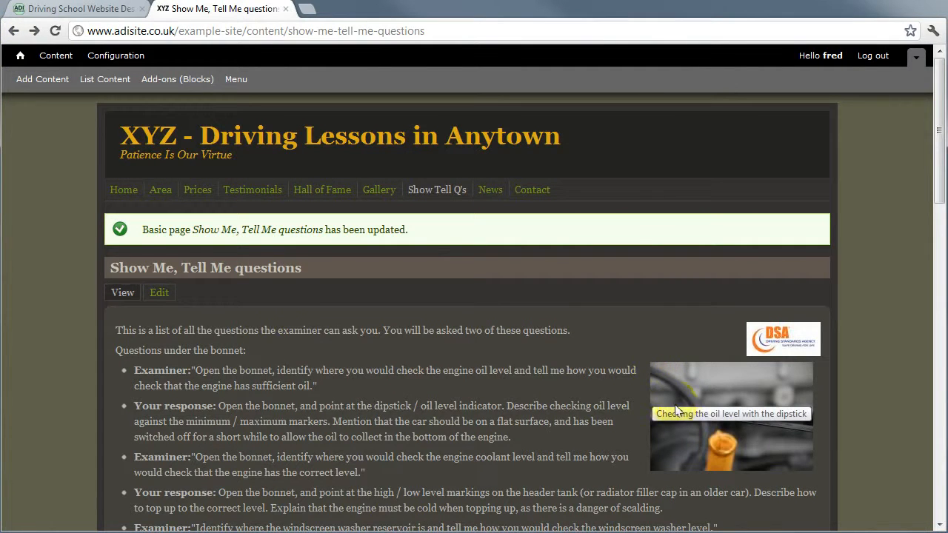
click(697, 411)
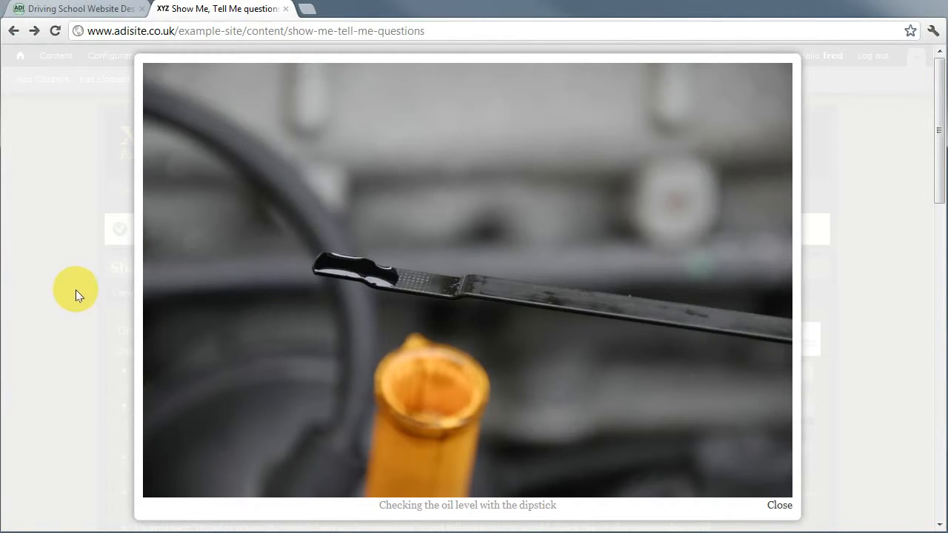